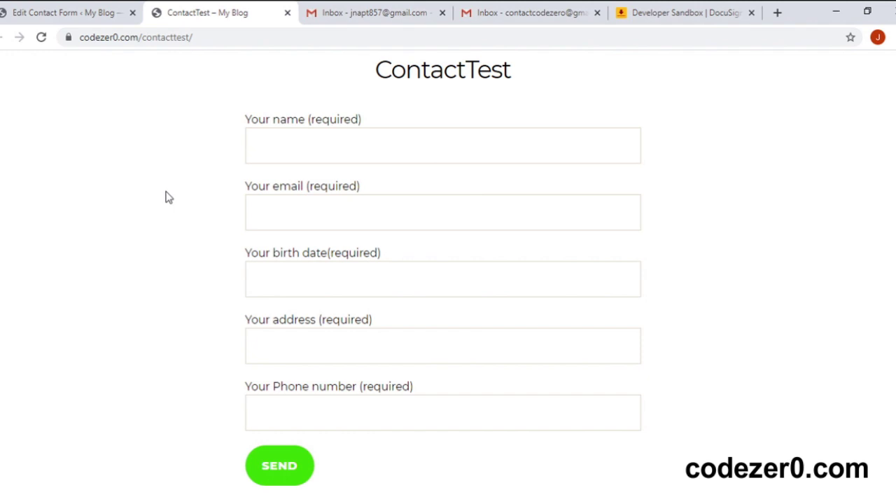
Step: Check the DocuSign home page and both Gmail inboxes, then return to the ContactTest form
{"action": "left_click", "coordinate": [681, 17]}
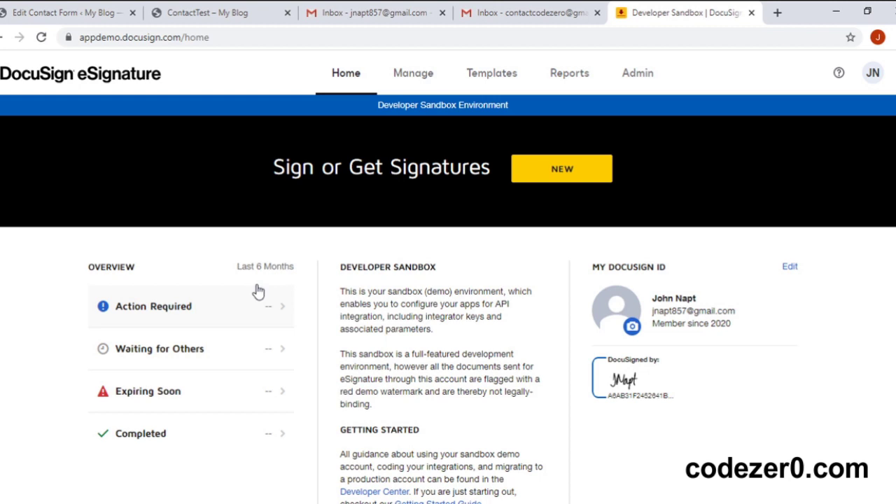
{"action": "left_click", "coordinate": [364, 14]}
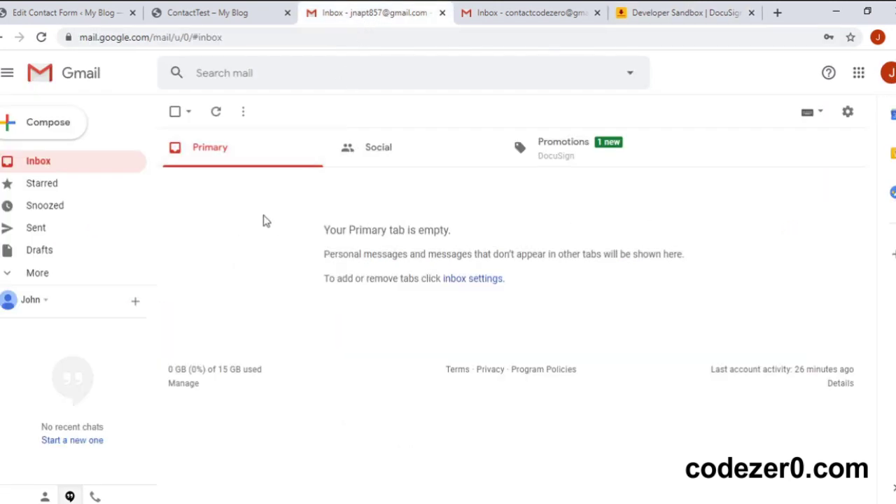
{"action": "left_click", "coordinate": [528, 14]}
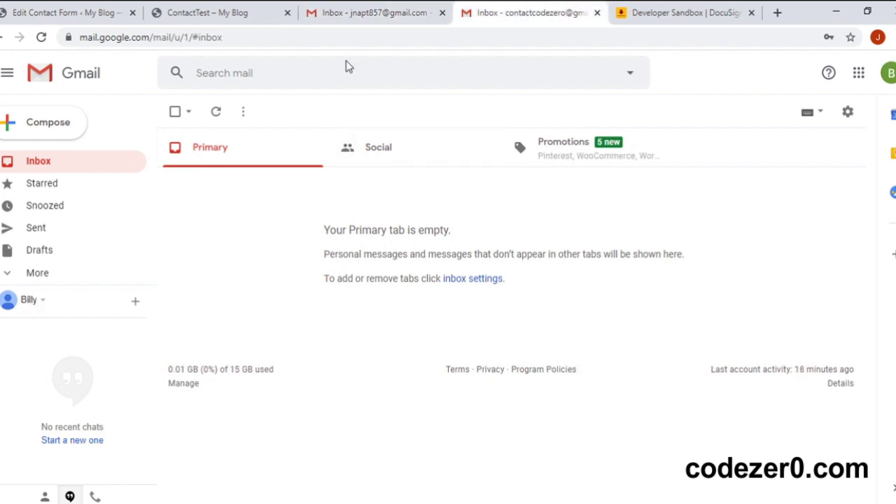
{"action": "left_click", "coordinate": [346, 17]}
{"action": "left_click", "coordinate": [214, 16]}
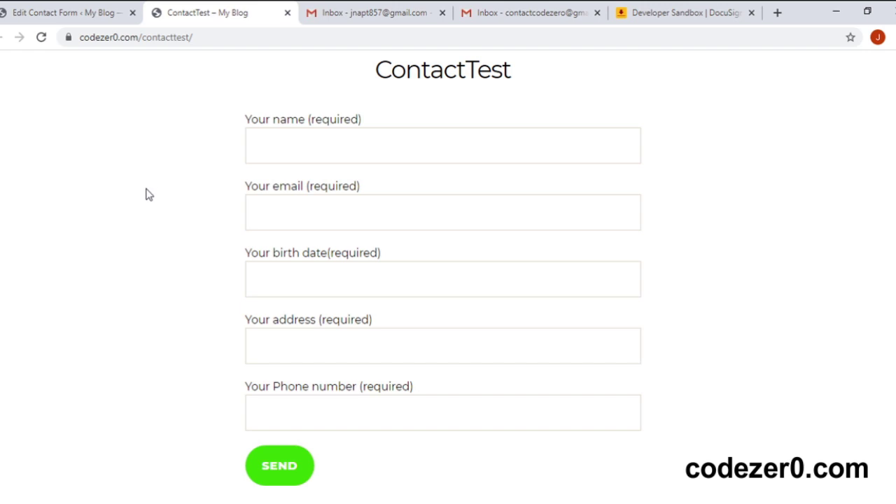
Step: Fill in the test contact's name, e-mail, birth date, street address and phone number
{"action": "left_click", "coordinate": [294, 147]}
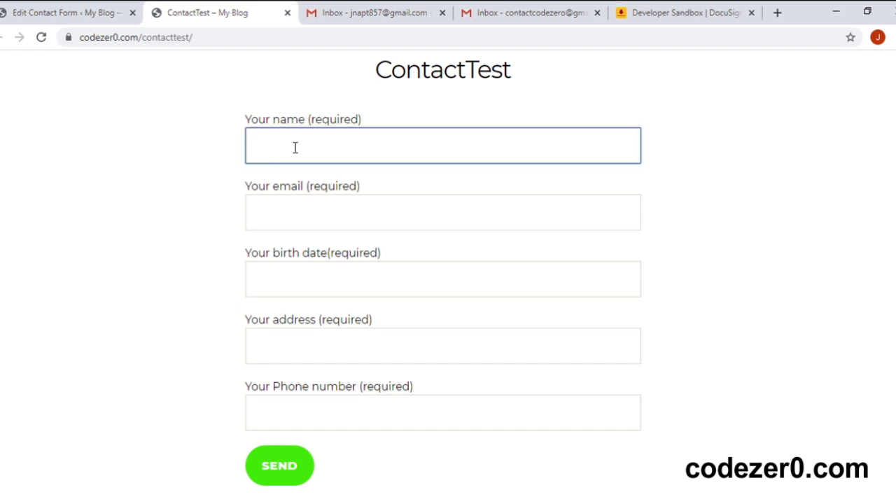
{"action": "type", "text": "William Blah"}
{"action": "key", "text": "Tab"}
{"action": "type", "text": "contactco"}
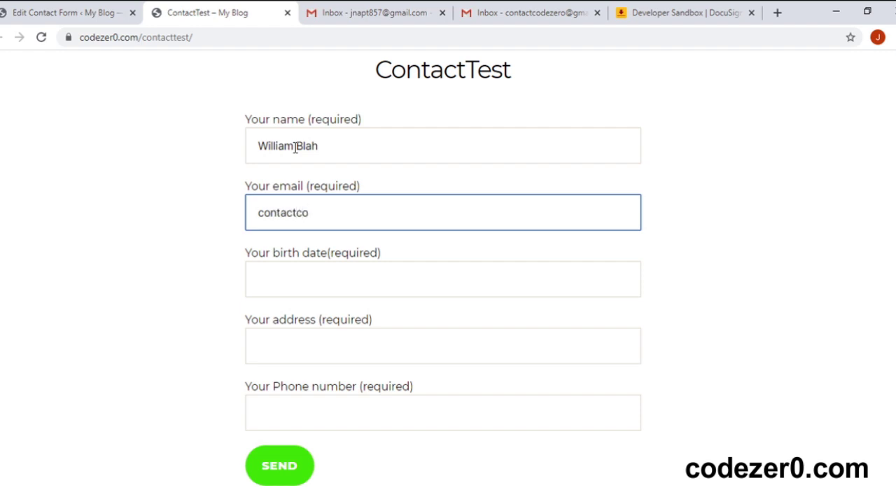
{"action": "key", "text": "Tab"}
{"action": "type", "text": "10/05/1984"}
{"action": "key", "text": "Tab"}
{"action": "type", "text": "123 M"}
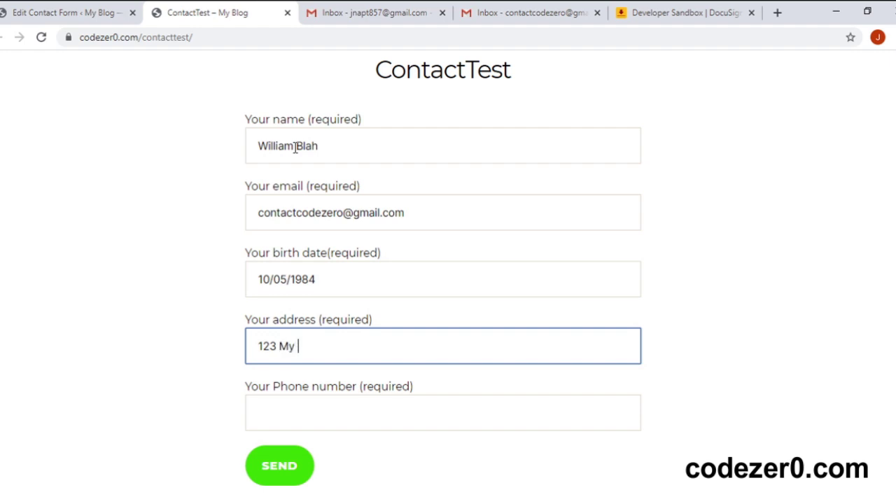
{"action": "type", "text": "y Street"}
{"action": "key", "text": "Tab"}
{"action": "type", "text": "079555"}
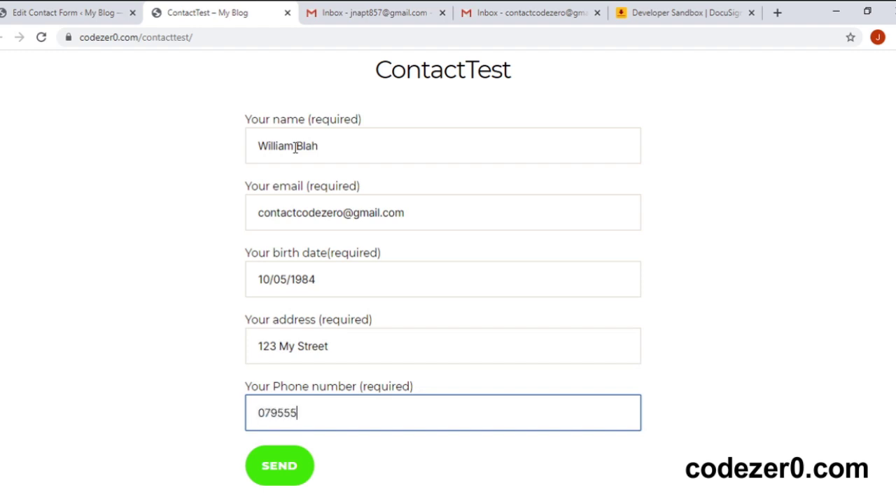
{"action": "type", "text": "5555555"}
Step: Submit the form and confirm the 'Thank you for your message' notice
{"action": "left_click", "coordinate": [148, 192]}
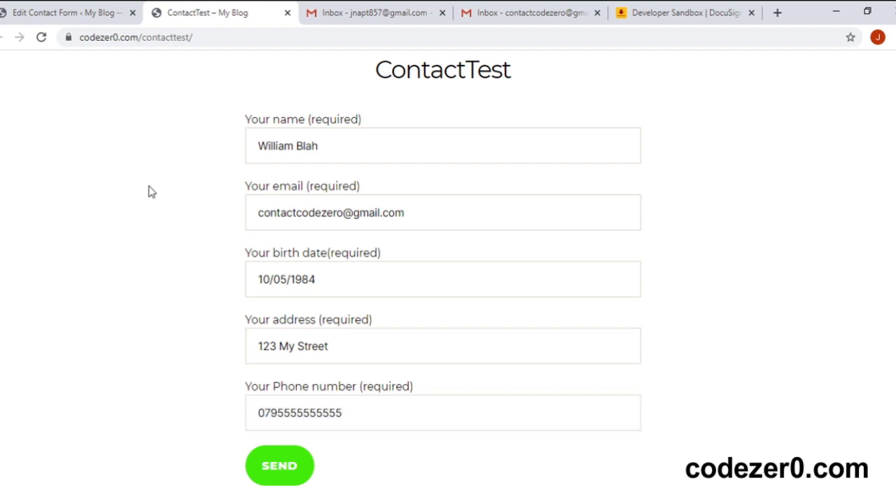
{"action": "scroll", "coordinate": [148, 192], "scroll_direction": "down", "scroll_amount": 1}
{"action": "scroll", "coordinate": [147, 192], "scroll_direction": "down", "scroll_amount": 1}
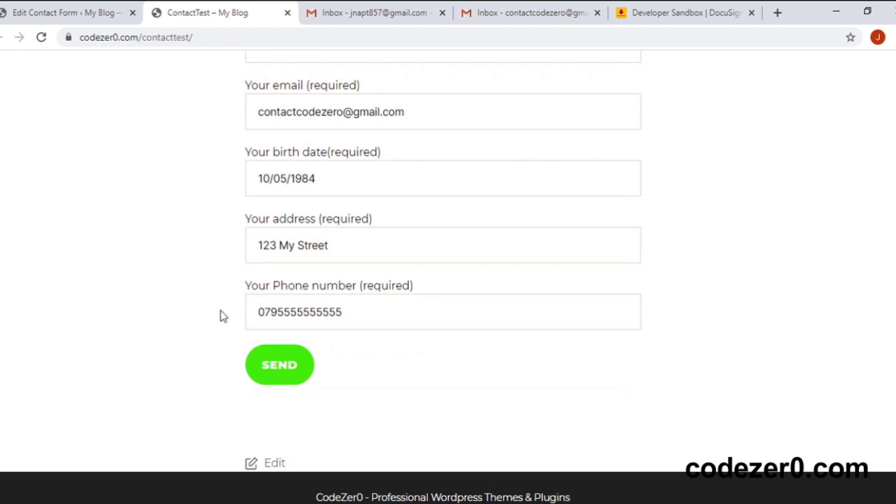
{"action": "left_click", "coordinate": [275, 358]}
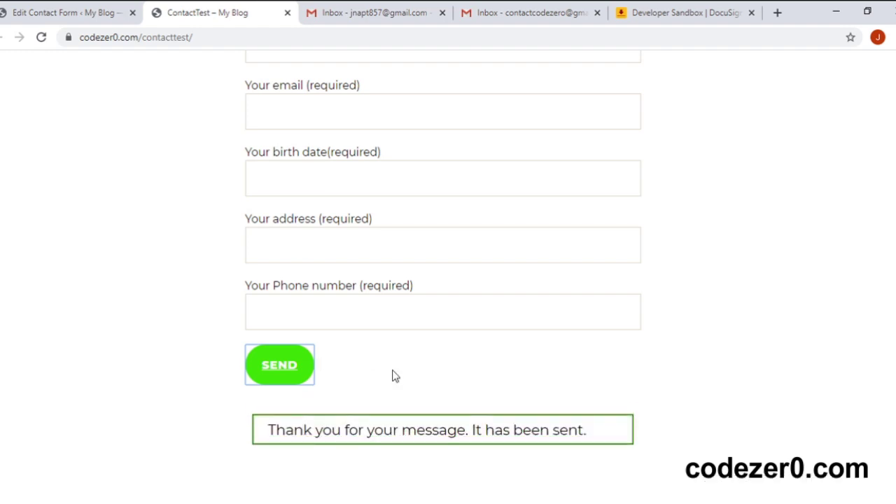
{"action": "scroll", "coordinate": [394, 376], "scroll_direction": "down", "scroll_amount": 1}
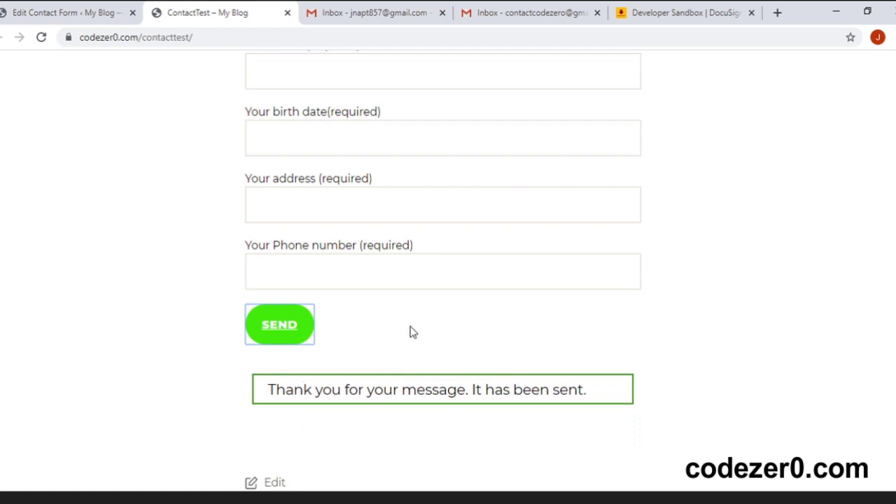
Step: Reload the DocuSign home page, then open the 'Please sign this document' email in Gmail
{"action": "left_click", "coordinate": [655, 14]}
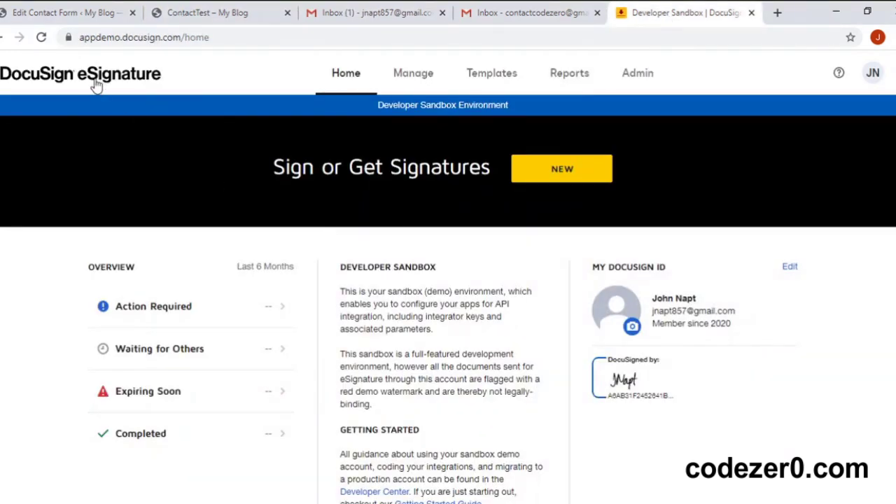
{"action": "left_click", "coordinate": [41, 37]}
{"action": "left_click", "coordinate": [351, 9]}
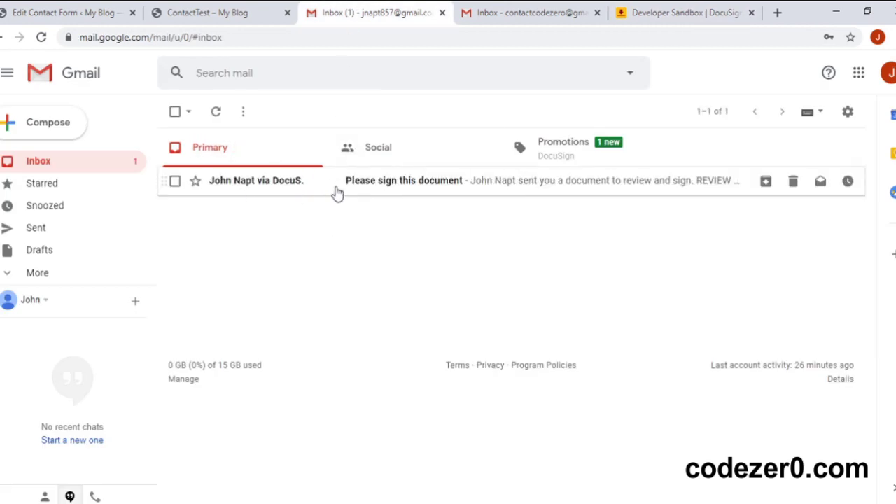
{"action": "left_click", "coordinate": [387, 184]}
{"action": "scroll", "coordinate": [411, 309], "scroll_direction": "down", "scroll_amount": 3}
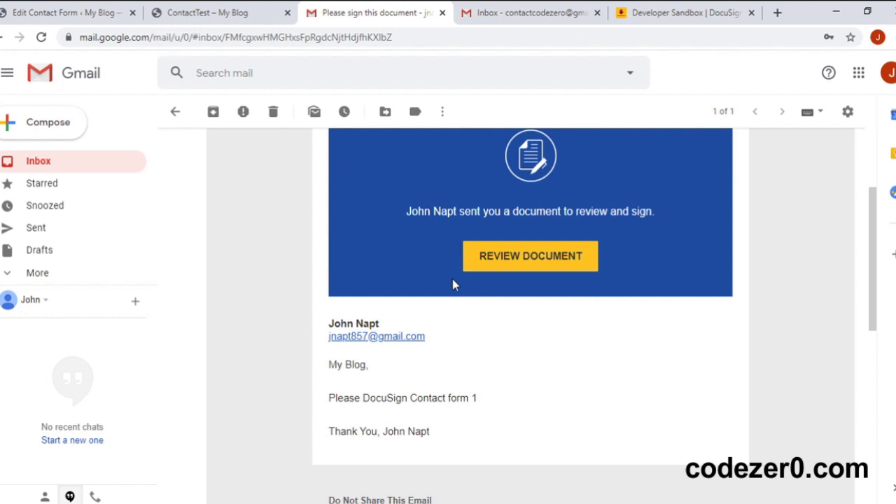
{"action": "scroll", "coordinate": [443, 278], "scroll_direction": "up", "scroll_amount": 1}
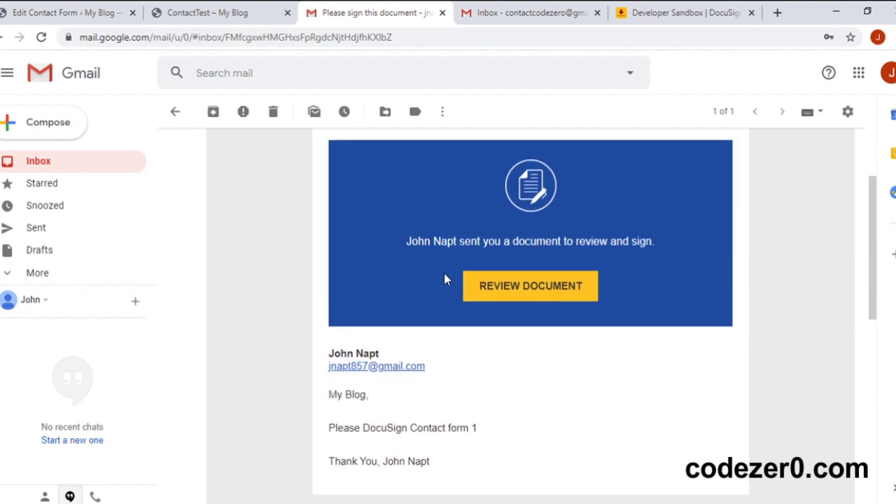
Step: Open the document with Review Document and Continue, dismiss the tip, and select its Sign field
{"action": "left_click", "coordinate": [525, 289]}
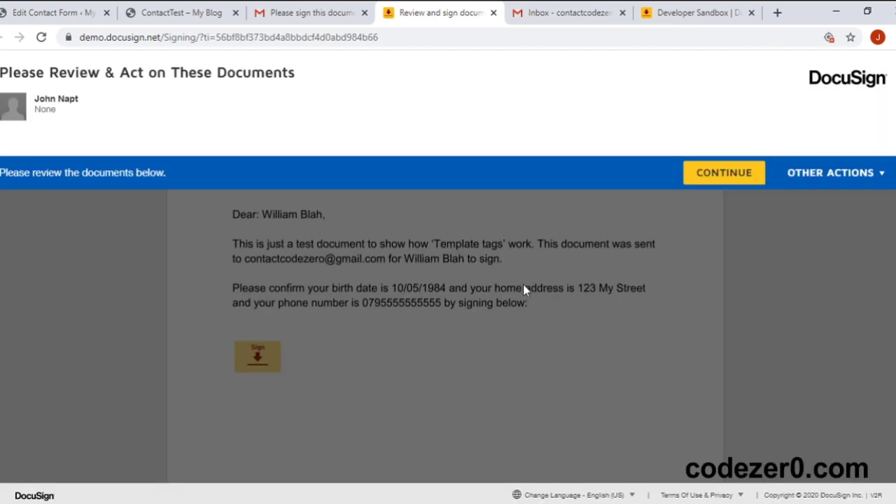
{"action": "left_click", "coordinate": [707, 179]}
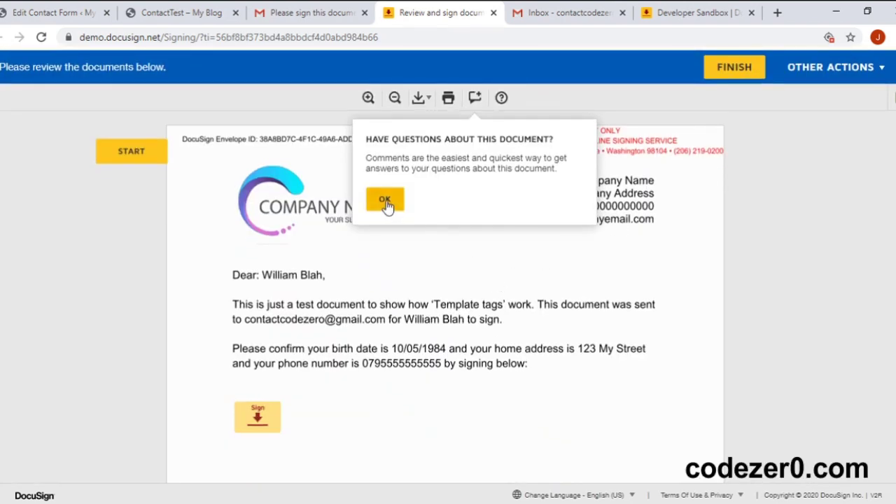
{"action": "left_click", "coordinate": [388, 202]}
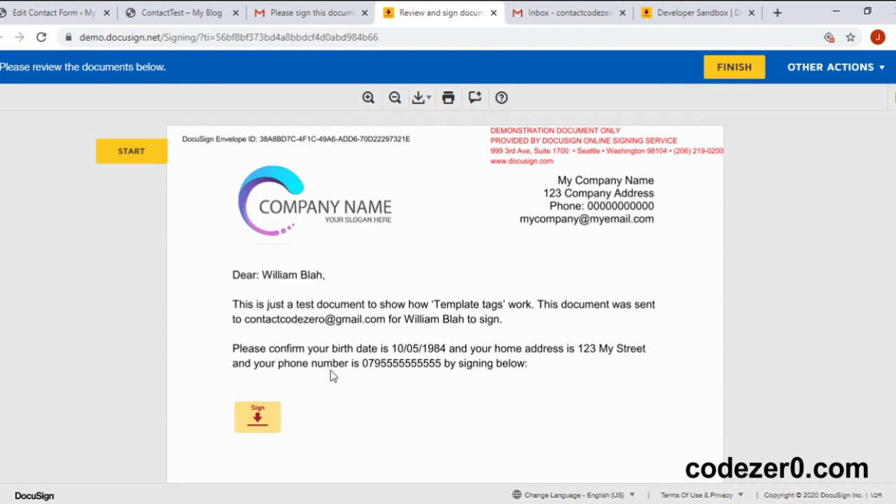
{"action": "left_click", "coordinate": [259, 416]}
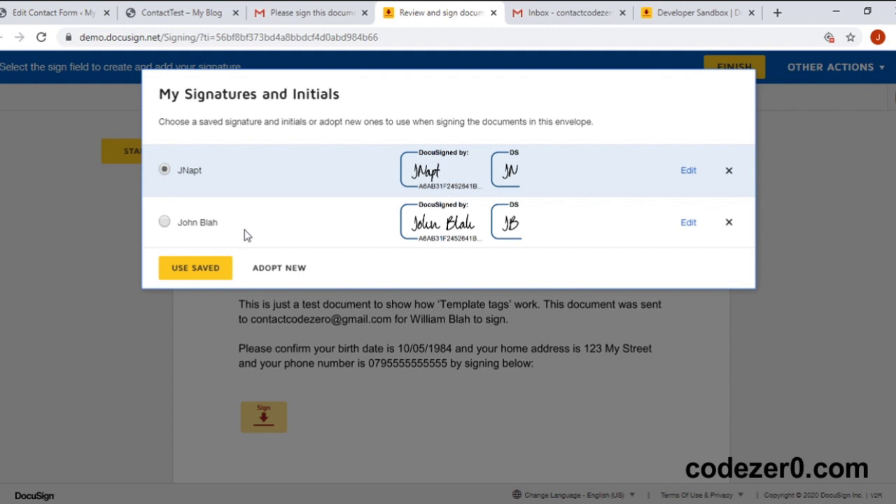
Step: Create a new signature, replacing the Full Name and entering the signer's initials
{"action": "left_click", "coordinate": [289, 269]}
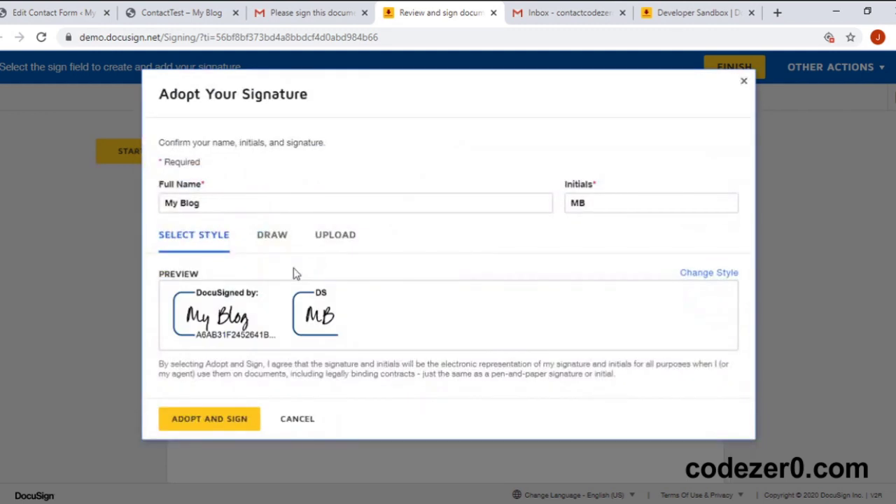
{"action": "triple_click", "coordinate": [240, 200]}
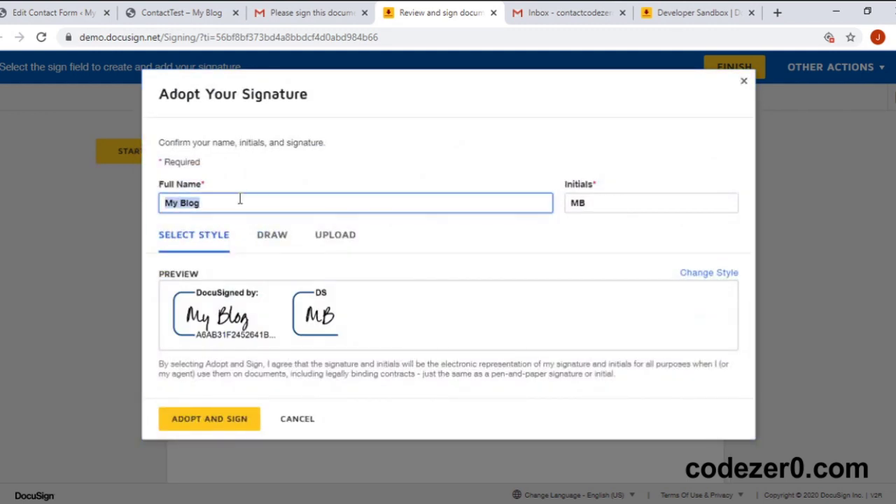
{"action": "type", "text": "John Blah"}
{"action": "key", "text": "Tab"}
{"action": "type", "text": "J"}
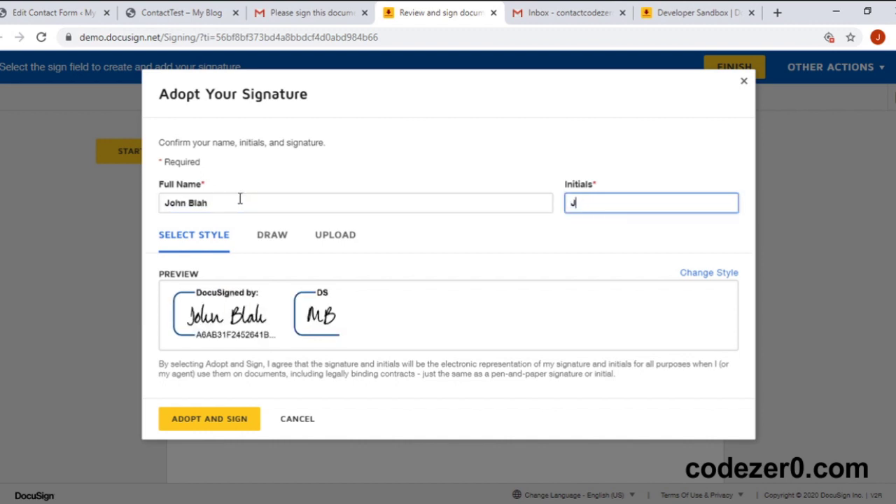
{"action": "type", "text": "B"}
Step: Try the Draw and Upload options, return to the typed style, and adopt and sign
{"action": "left_click", "coordinate": [273, 238]}
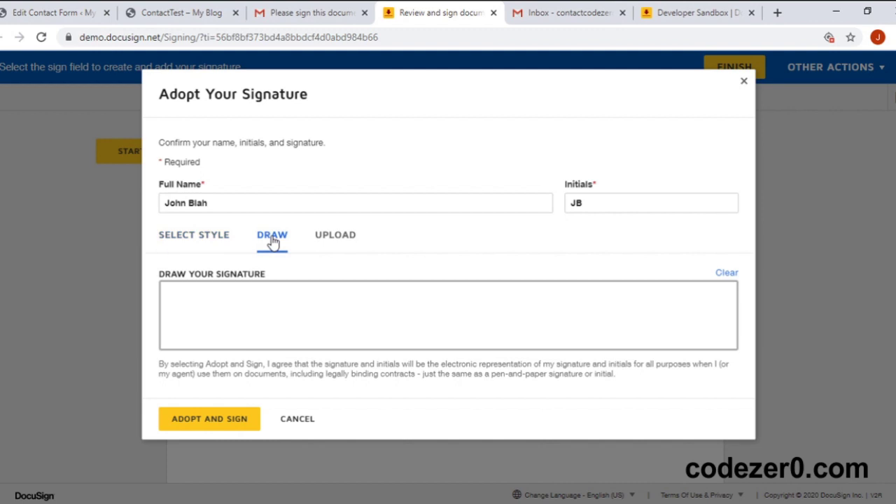
{"action": "mouse_move", "coordinate": [203, 315]}
{"action": "left_mouse_down"}
{"action": "mouse_move", "coordinate": [279, 321]}
{"action": "mouse_move", "coordinate": [334, 292]}
{"action": "mouse_move", "coordinate": [322, 308]}
{"action": "left_mouse_up"}
{"action": "mouse_move", "coordinate": [284, 300]}
{"action": "left_mouse_down"}
{"action": "mouse_move", "coordinate": [390, 326]}
{"action": "mouse_move", "coordinate": [384, 305]}
{"action": "left_mouse_up"}
{"action": "left_click", "coordinate": [341, 238]}
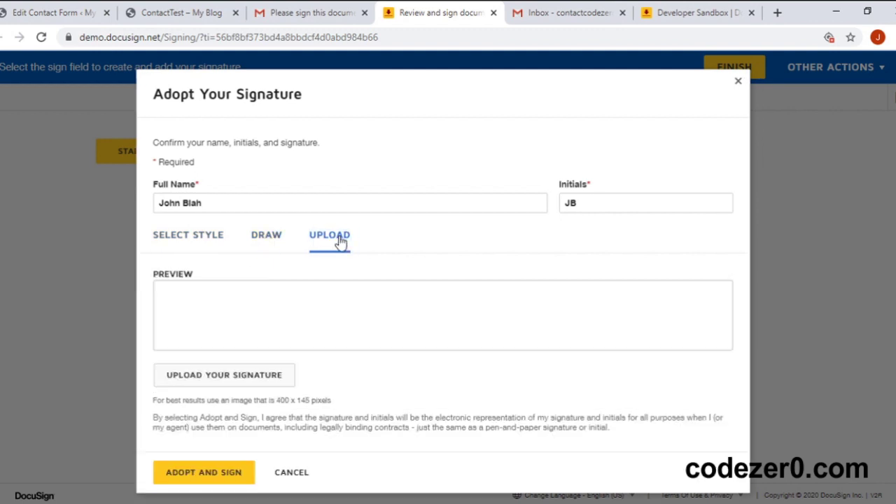
{"action": "left_click", "coordinate": [196, 237]}
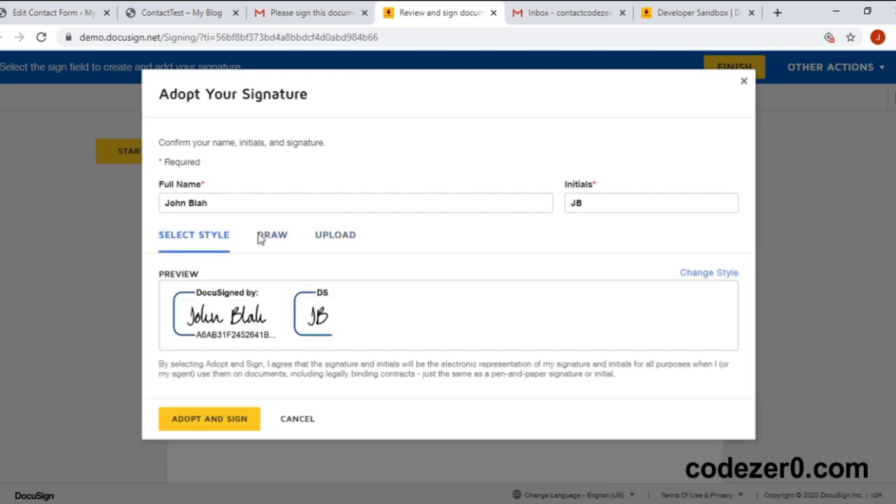
{"action": "left_click", "coordinate": [212, 418]}
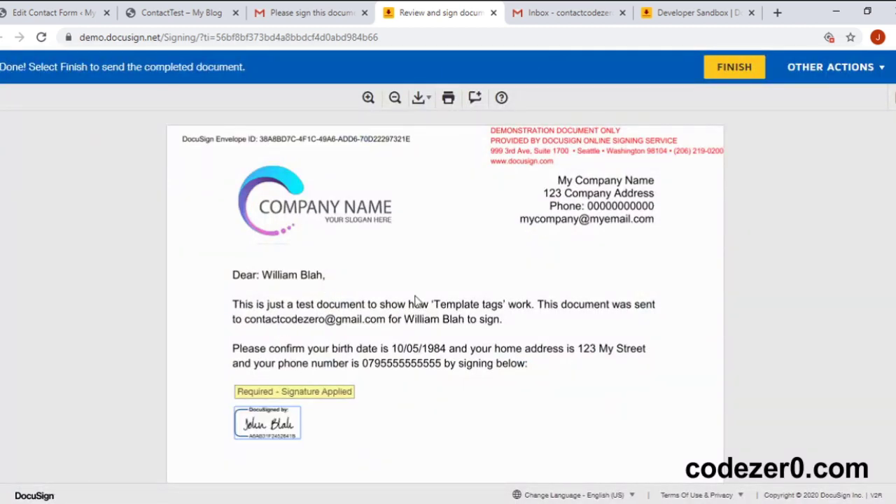
Step: Finish the document, choose No Thanks on the login offer, and close the You're Done page
{"action": "scroll", "coordinate": [416, 301], "scroll_direction": "down", "scroll_amount": 1}
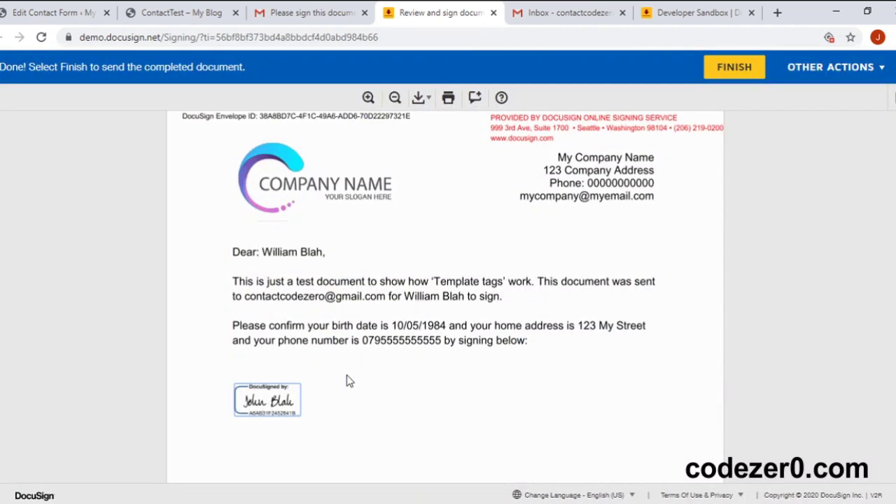
{"action": "left_click", "coordinate": [729, 74]}
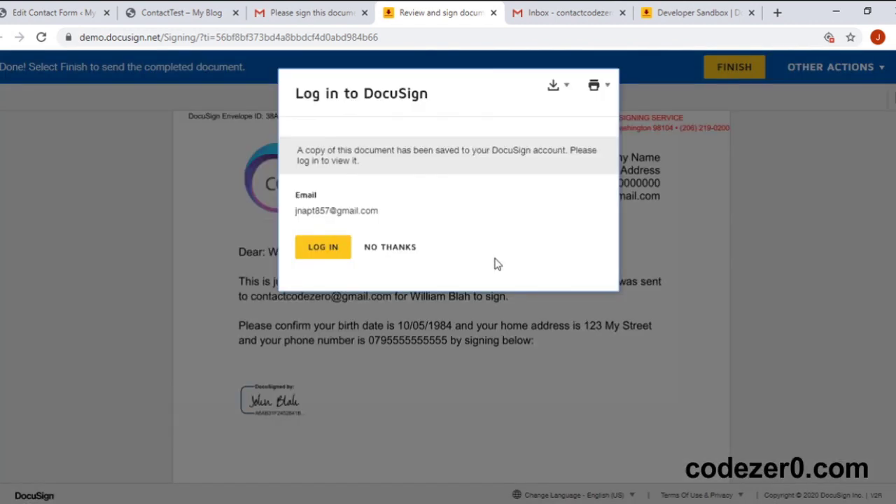
{"action": "left_click", "coordinate": [394, 248]}
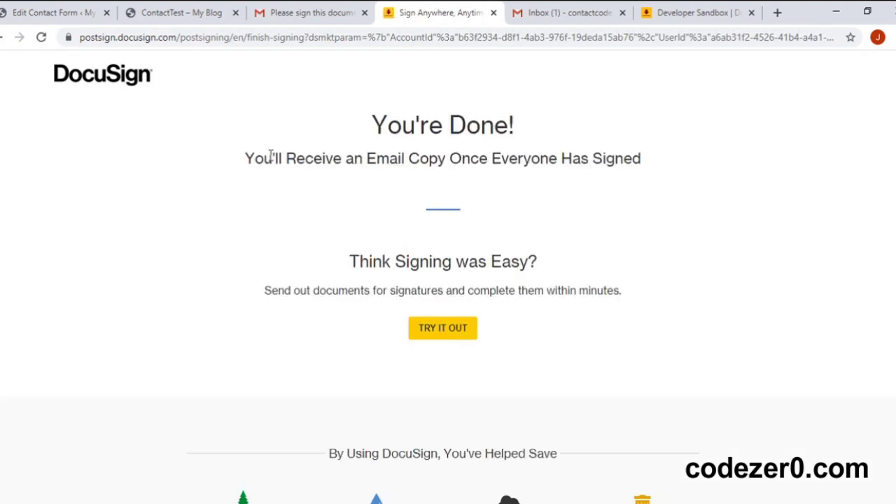
{"action": "left_click_drag", "start_coordinate": [254, 154], "coordinate": [618, 159]}
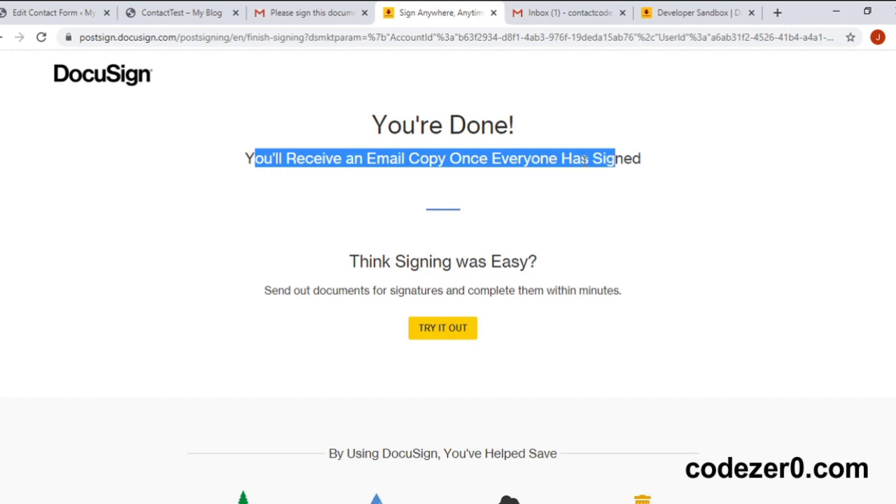
{"action": "left_click", "coordinate": [498, 190]}
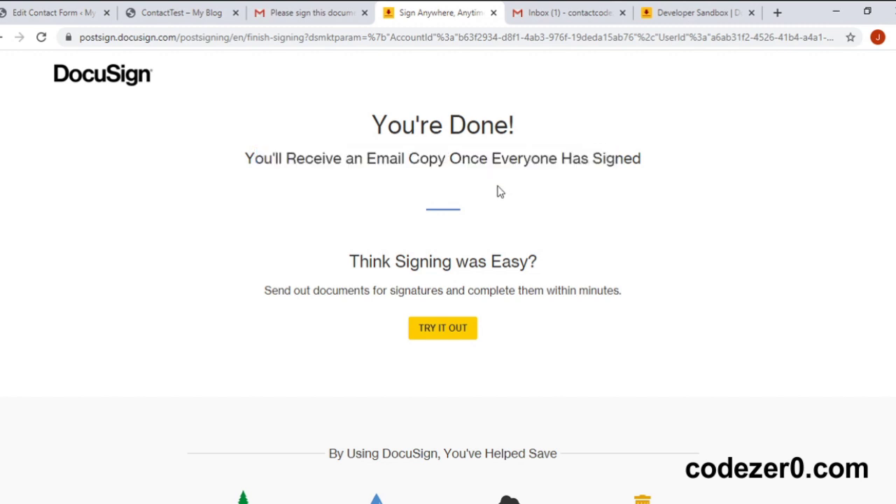
{"action": "left_click", "coordinate": [493, 14]}
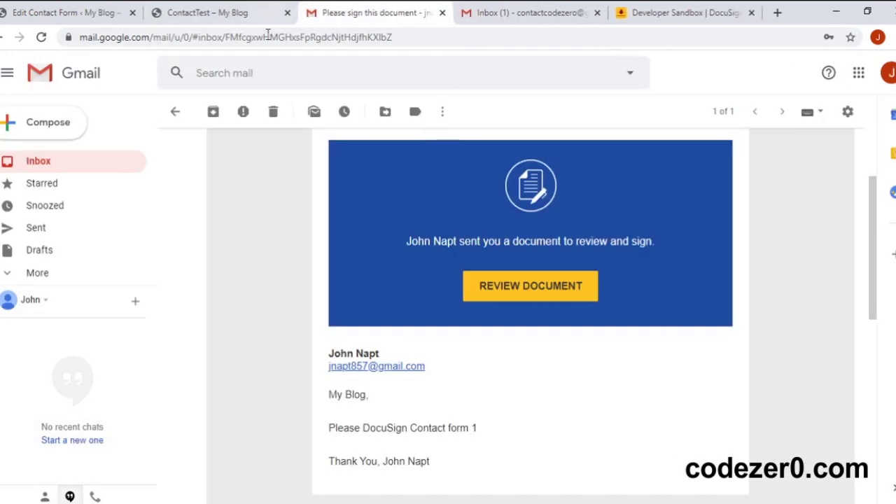
Step: Open the second recipient's 'Please sign this document' email and launch Review Document
{"action": "left_click", "coordinate": [60, 160]}
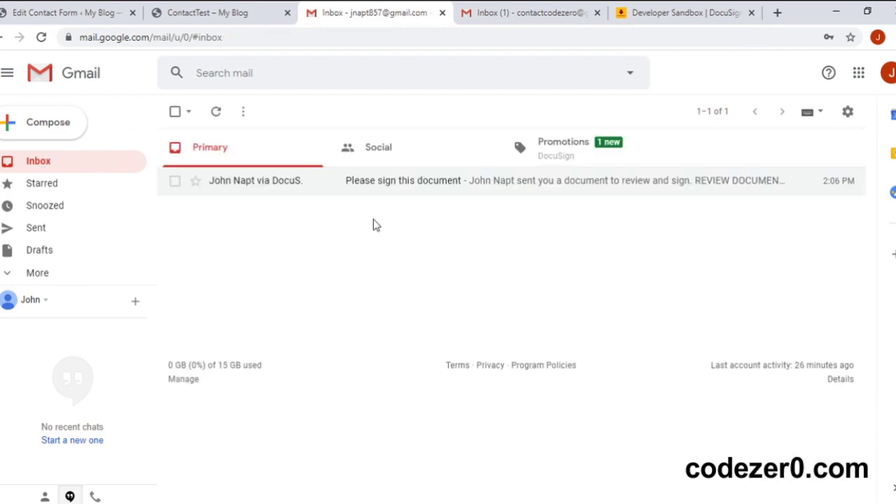
{"action": "left_click", "coordinate": [529, 22]}
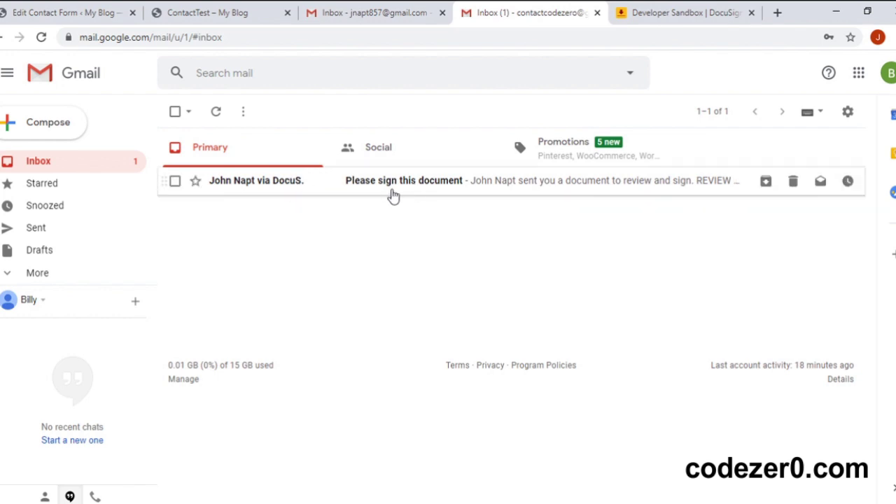
{"action": "left_click", "coordinate": [398, 195]}
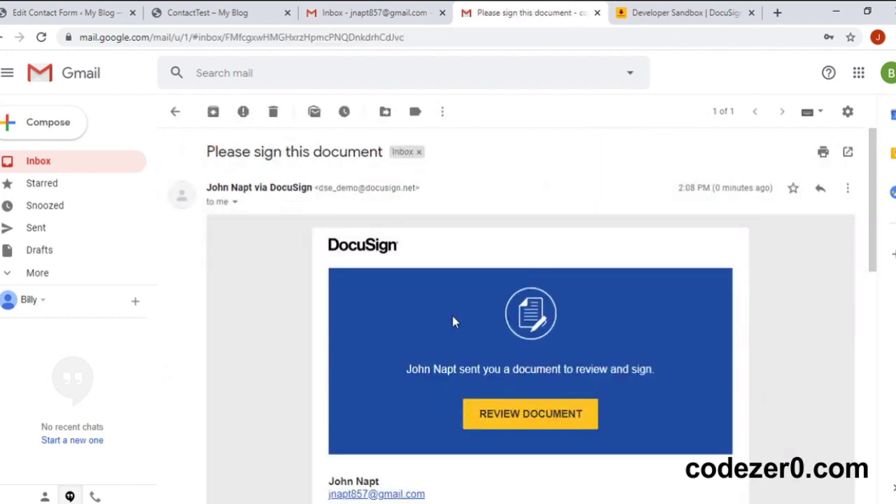
{"action": "scroll", "coordinate": [452, 316], "scroll_direction": "down", "scroll_amount": 1}
{"action": "scroll", "coordinate": [452, 322], "scroll_direction": "down", "scroll_amount": 1}
{"action": "scroll", "coordinate": [452, 321], "scroll_direction": "down", "scroll_amount": 1}
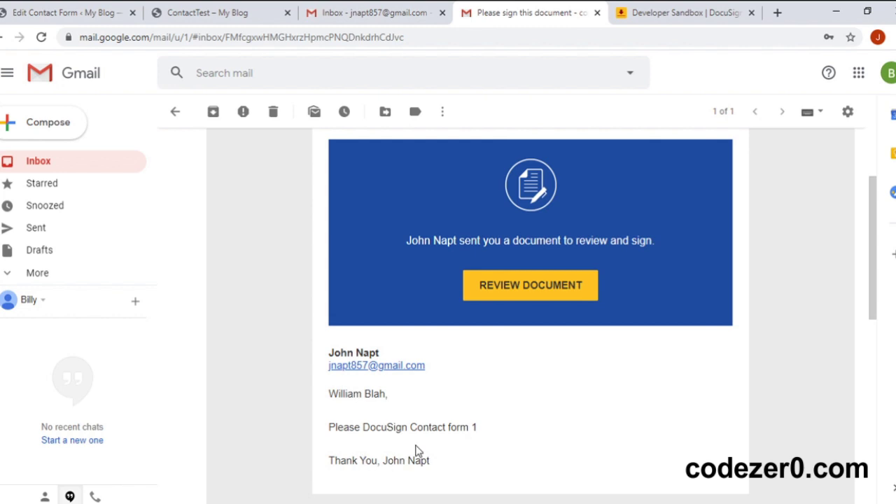
{"action": "left_click", "coordinate": [496, 292]}
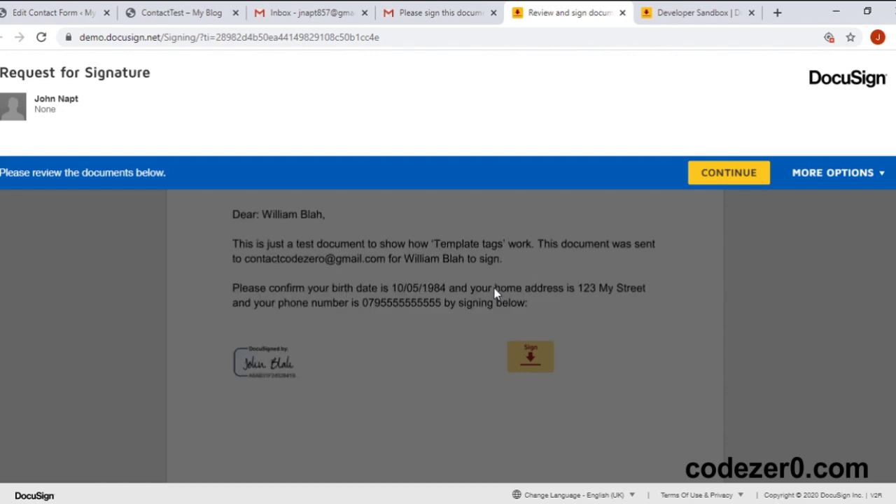
Step: Continue into the document, dismiss the comments tip, and select the empty Sign field
{"action": "left_click", "coordinate": [692, 174]}
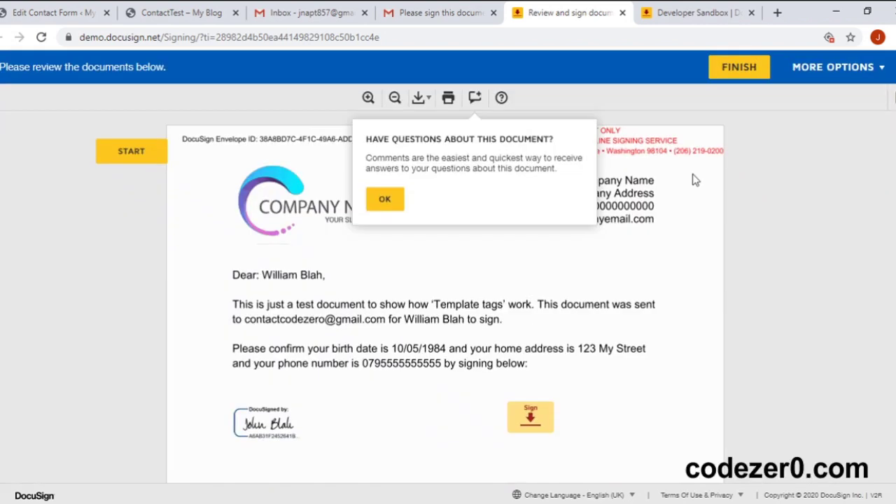
{"action": "left_click", "coordinate": [385, 200]}
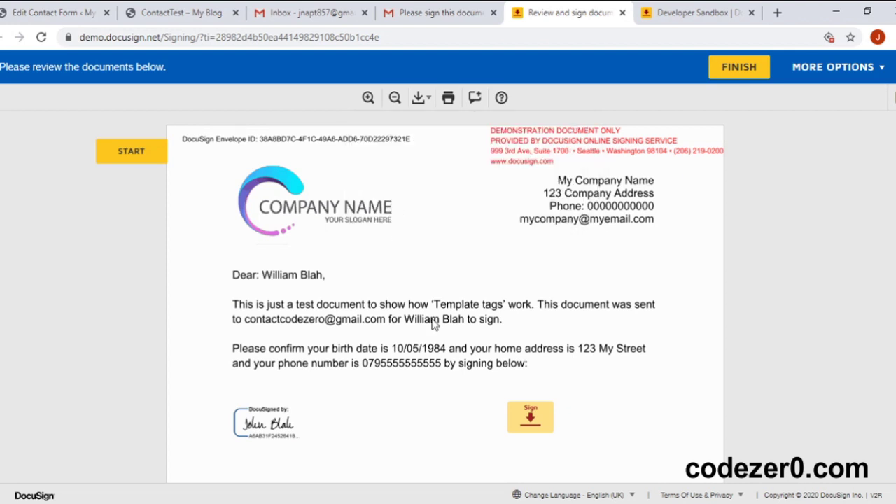
{"action": "scroll", "coordinate": [434, 324], "scroll_direction": "down", "scroll_amount": 1}
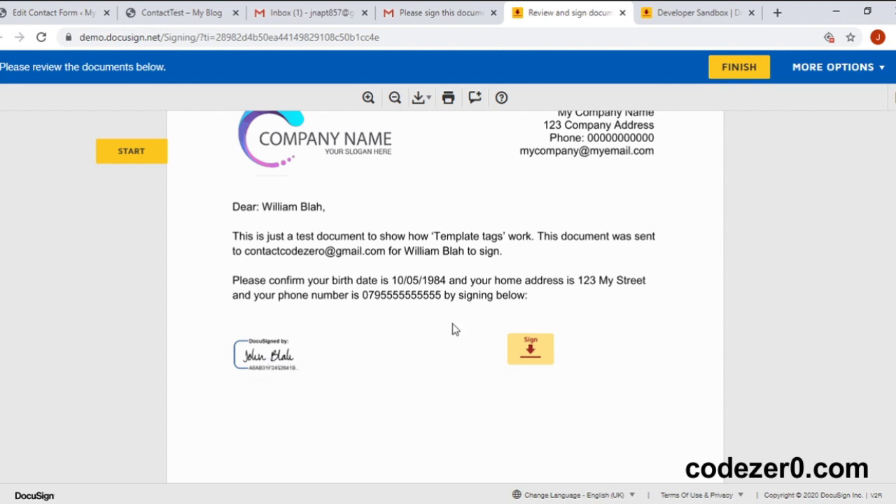
{"action": "left_click", "coordinate": [530, 350]}
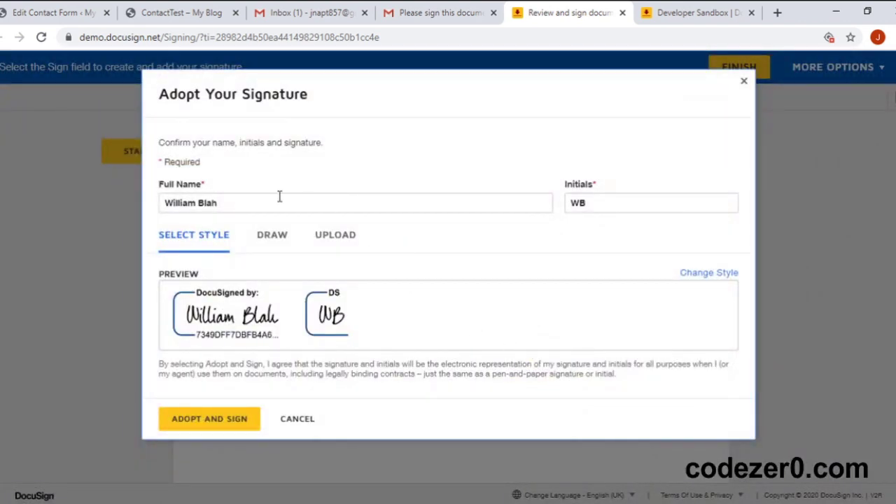
Step: Preview Draw and Upload, keep the generated typed signature and initials, and adopt and sign
{"action": "left_click", "coordinate": [270, 238]}
{"action": "mouse_move", "coordinate": [217, 296]}
{"action": "left_mouse_down"}
{"action": "mouse_move", "coordinate": [296, 326]}
{"action": "mouse_move", "coordinate": [378, 331]}
{"action": "left_mouse_up"}
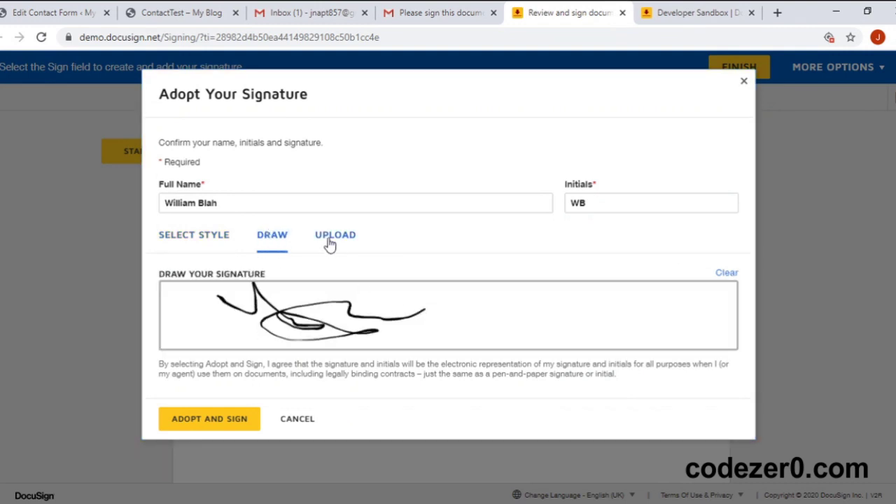
{"action": "left_click", "coordinate": [334, 242]}
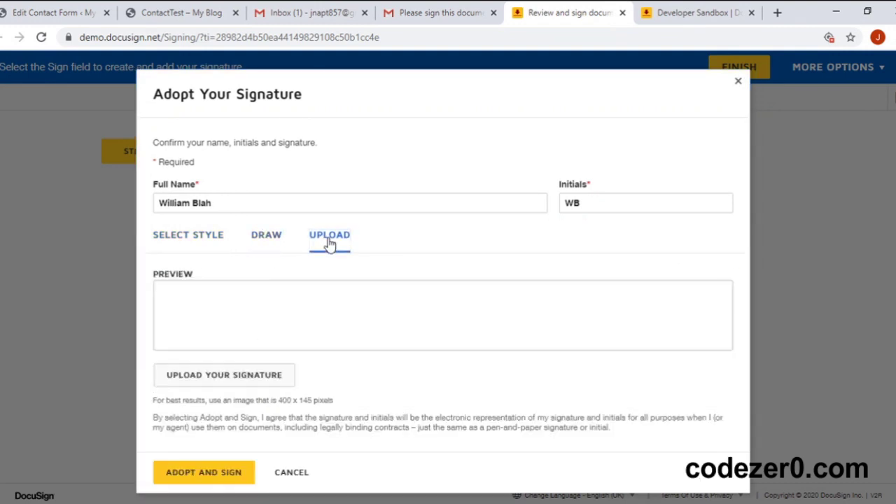
{"action": "left_click", "coordinate": [205, 241]}
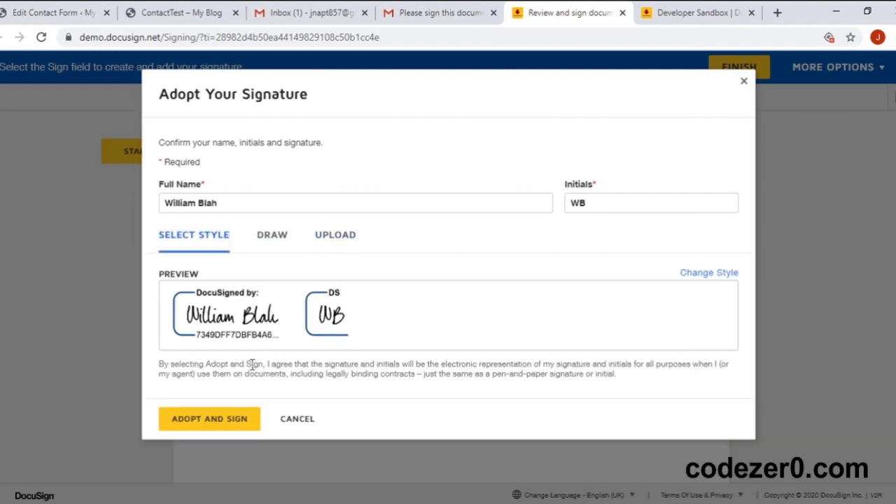
{"action": "left_click", "coordinate": [219, 419]}
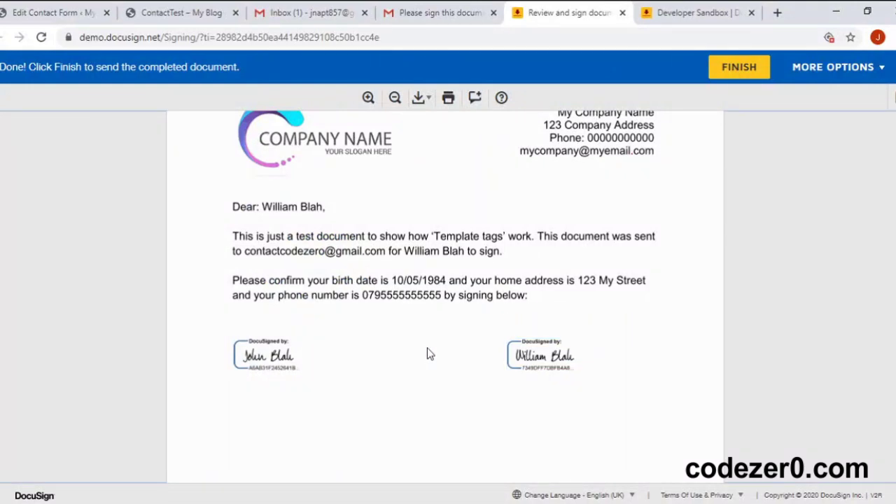
Step: Review the signed document and submit it with Finish
{"action": "scroll", "coordinate": [430, 354], "scroll_direction": "down", "scroll_amount": 2}
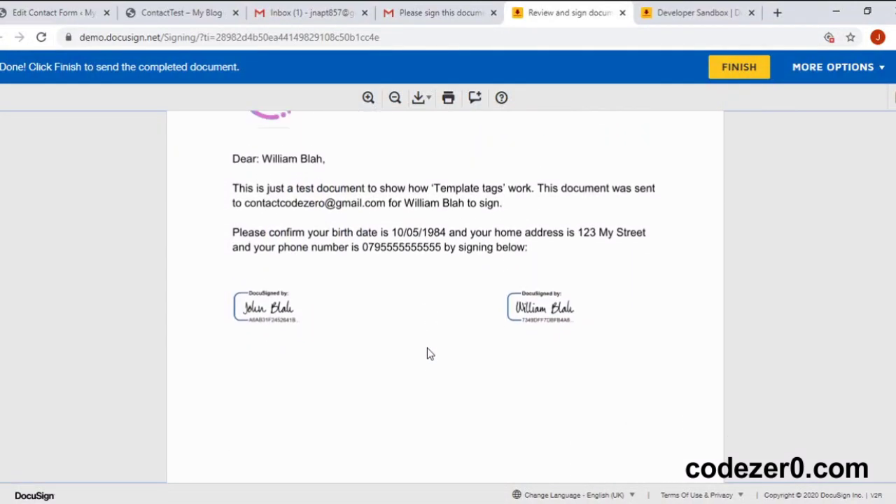
{"action": "scroll", "coordinate": [430, 354], "scroll_direction": "up", "scroll_amount": 3}
{"action": "left_click", "coordinate": [737, 68]}
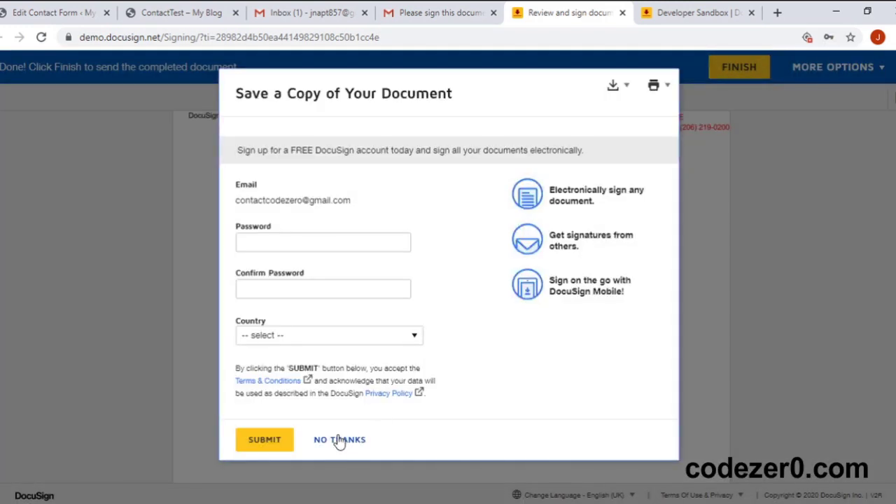
Step: Decline the follow-up offer, close the signing page, and switch to the sender's Gmail inbox
{"action": "left_click", "coordinate": [339, 440]}
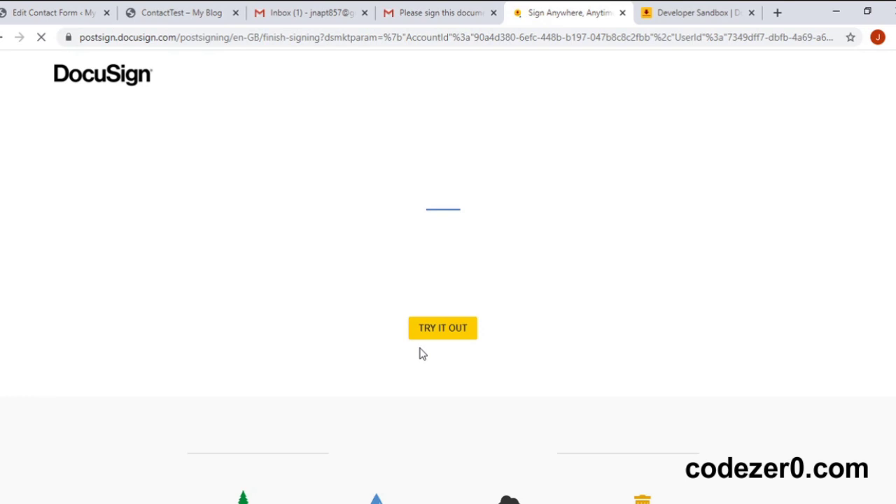
{"action": "left_click_drag", "start_coordinate": [250, 158], "coordinate": [602, 161]}
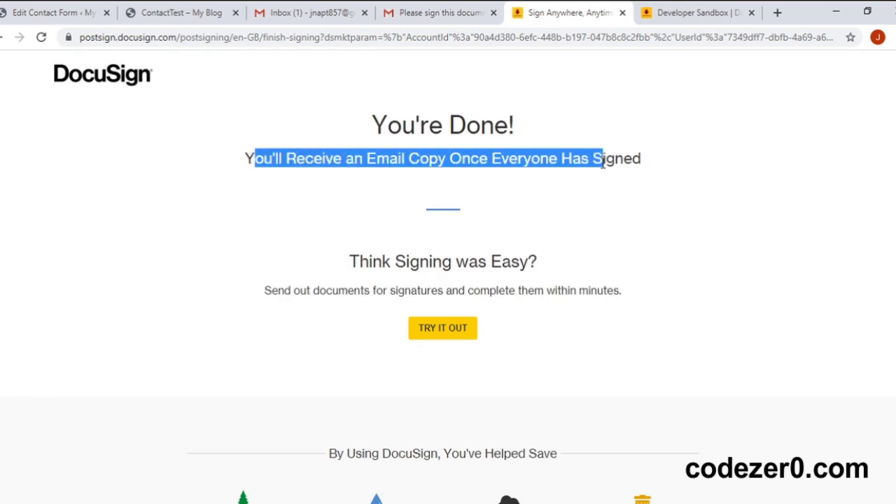
{"action": "left_click", "coordinate": [622, 13]}
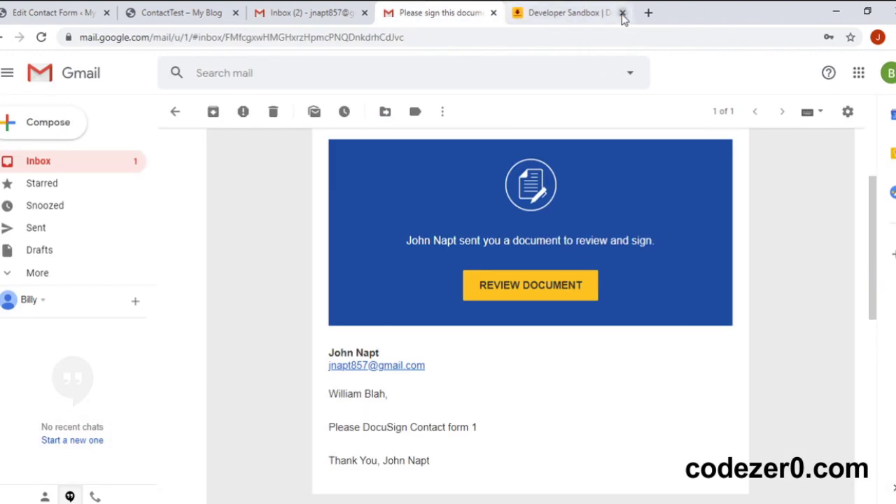
{"action": "left_click", "coordinate": [51, 161]}
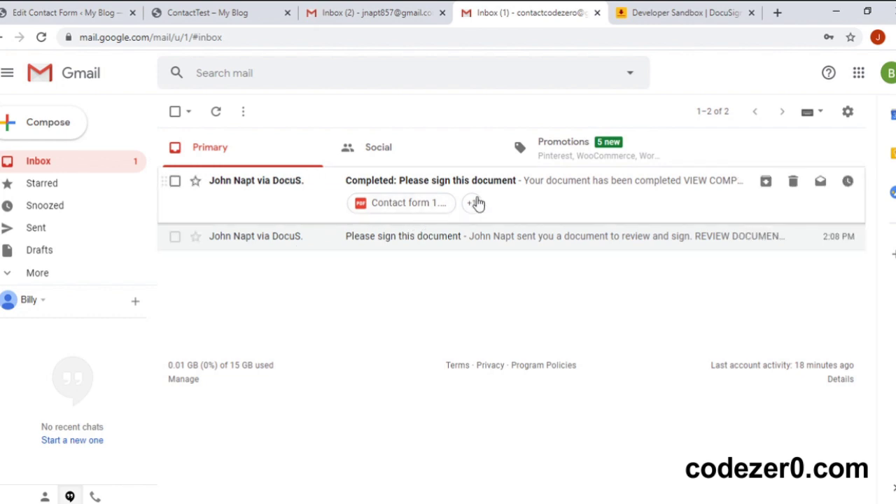
{"action": "left_click", "coordinate": [363, 16]}
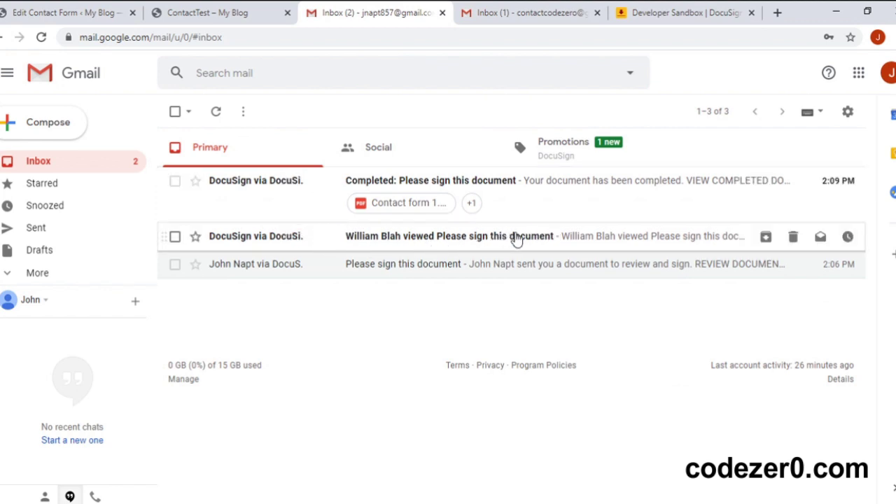
Step: Open the Completed email and launch View Completed Document
{"action": "left_click", "coordinate": [350, 182]}
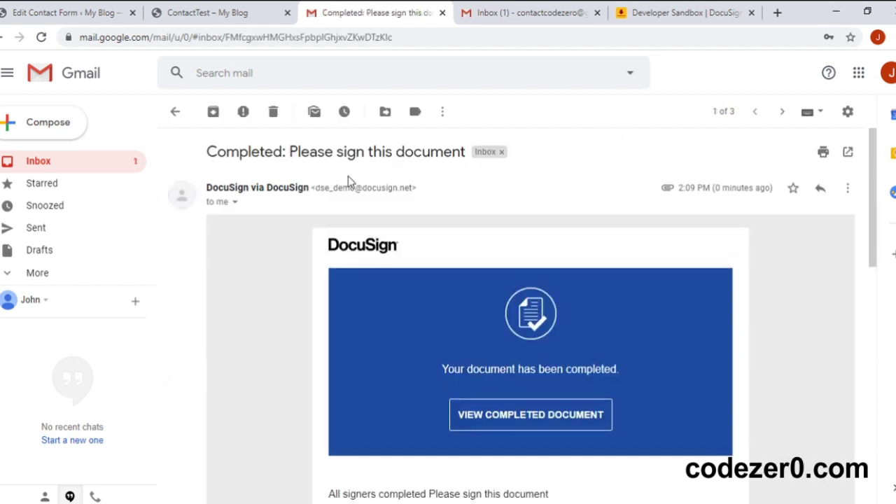
{"action": "scroll", "coordinate": [413, 305], "scroll_direction": "down", "scroll_amount": 1}
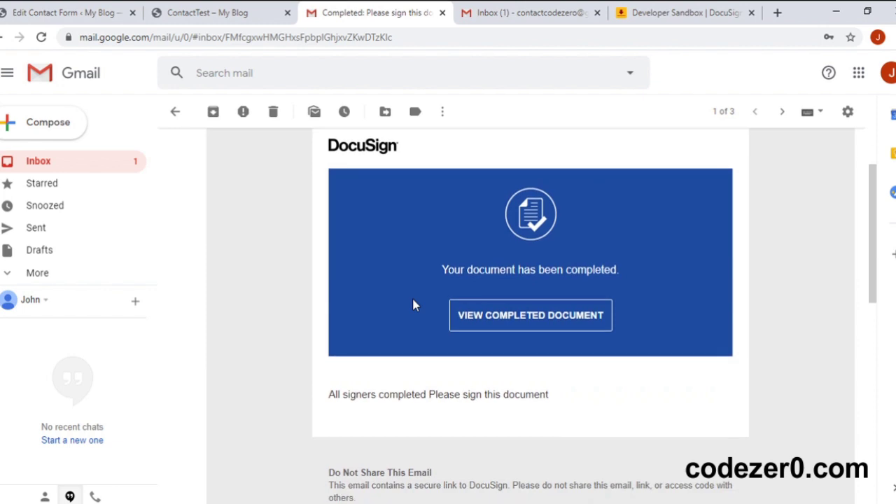
{"action": "left_click", "coordinate": [498, 326]}
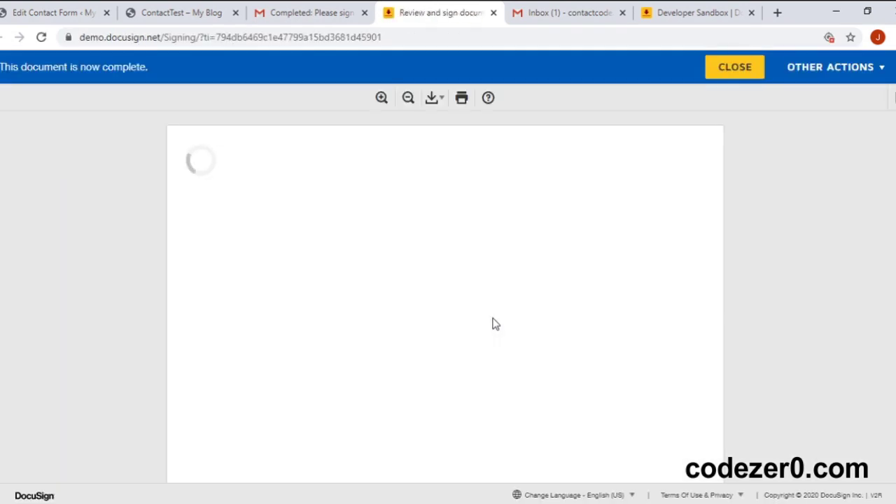
Step: Check both signatures on the signed page, then close the document view and its tab
{"action": "scroll", "coordinate": [432, 352], "scroll_direction": "down", "scroll_amount": 1}
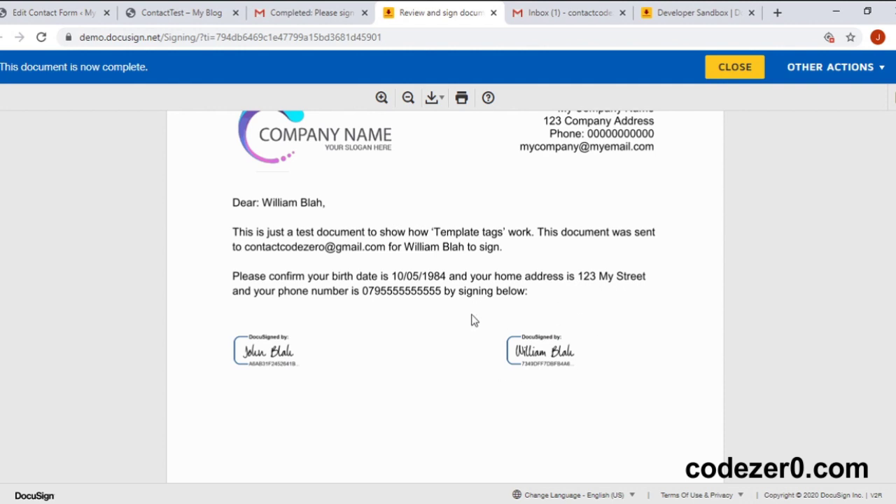
{"action": "left_click", "coordinate": [814, 502]}
{"action": "scroll", "coordinate": [422, 280], "scroll_direction": "up", "scroll_amount": 1}
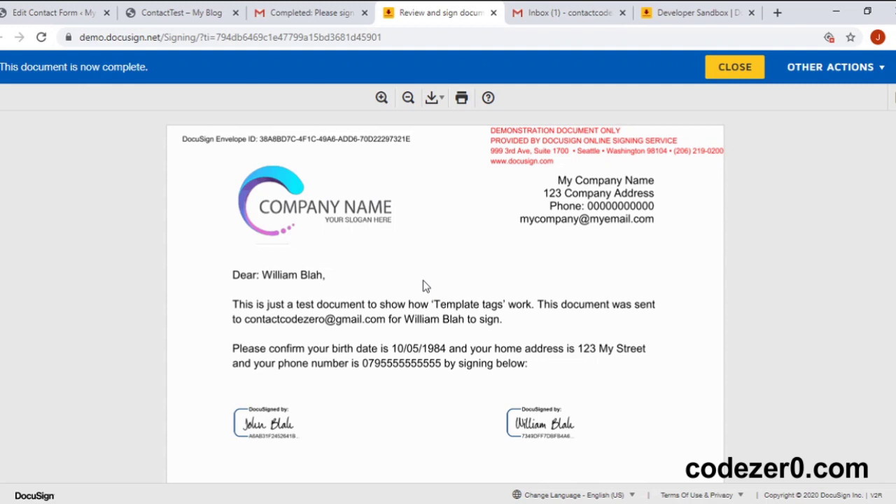
{"action": "left_click", "coordinate": [717, 74]}
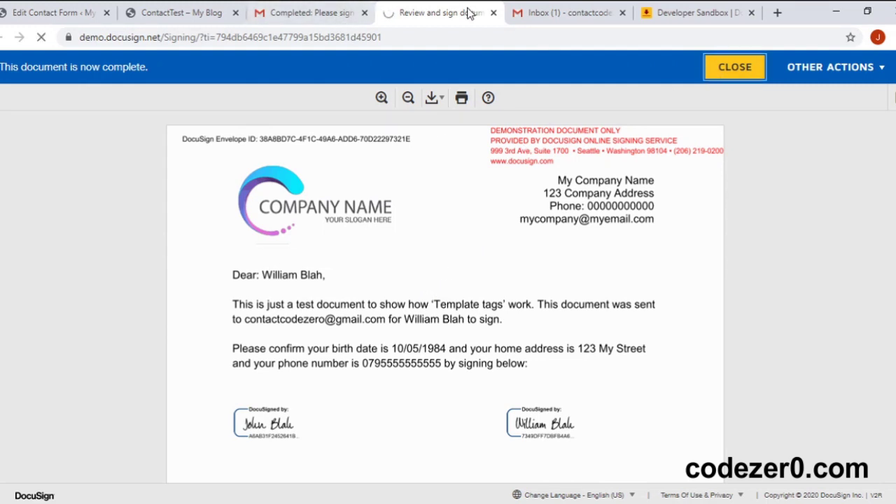
{"action": "left_click", "coordinate": [494, 12]}
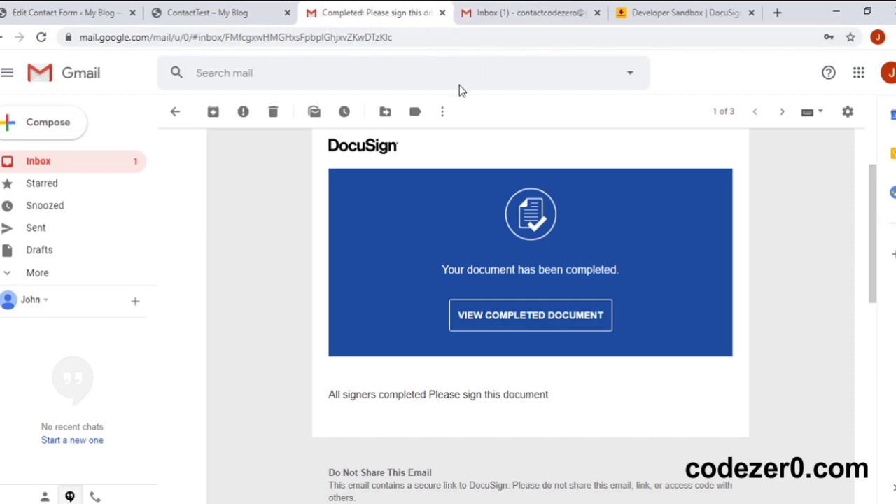
Step: Go to the DocuSign home page and list Completed envelopes, showing 'Please sign this document' dated 3/7/2020
{"action": "left_click", "coordinate": [658, 14]}
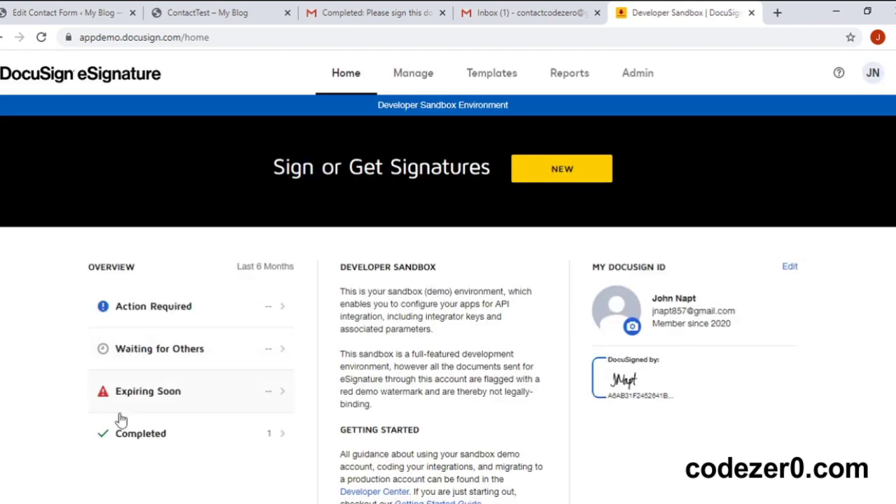
{"action": "left_click", "coordinate": [246, 433]}
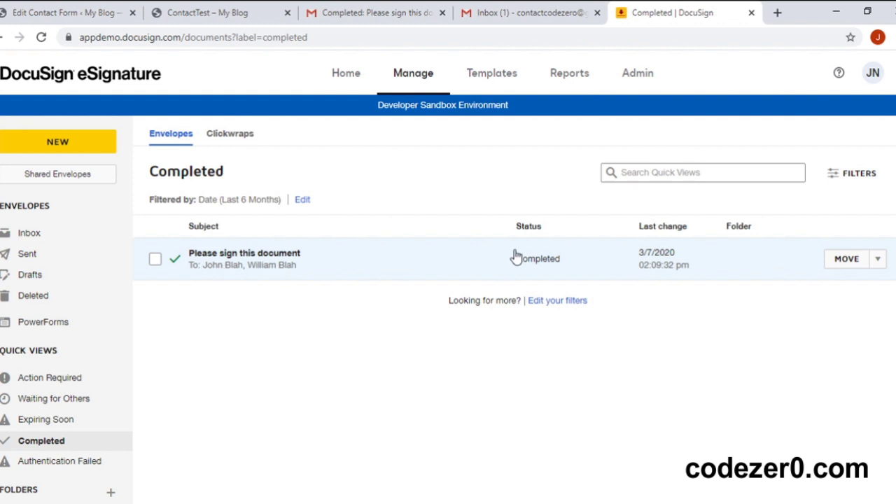
Step: Open the 'Please sign this document' envelope and preview the signed Contact form 1.pdf with both signatures
{"action": "left_click", "coordinate": [255, 258]}
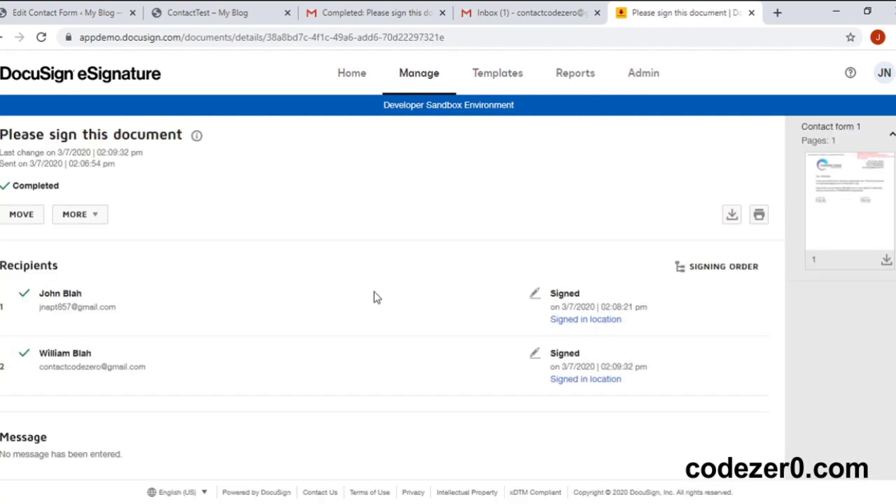
{"action": "left_click", "coordinate": [862, 200]}
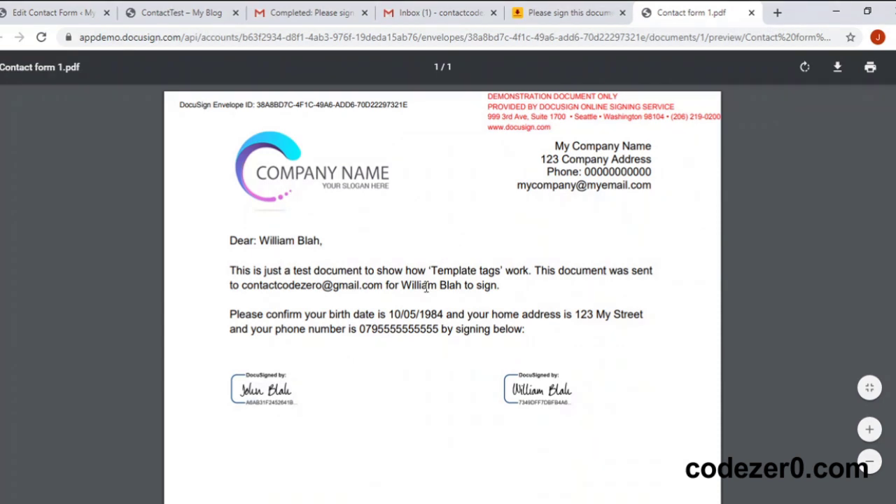
{"action": "scroll", "coordinate": [426, 287], "scroll_direction": "down", "scroll_amount": 3}
{"action": "scroll", "coordinate": [426, 287], "scroll_direction": "up", "scroll_amount": 2}
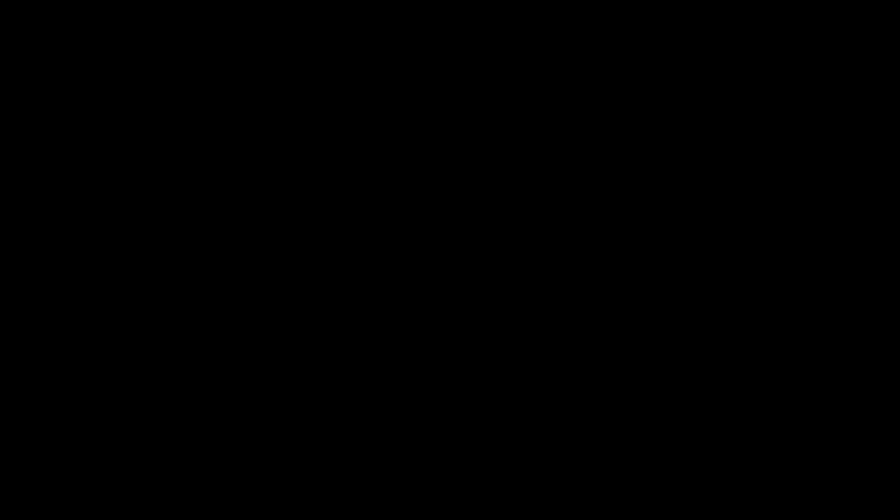